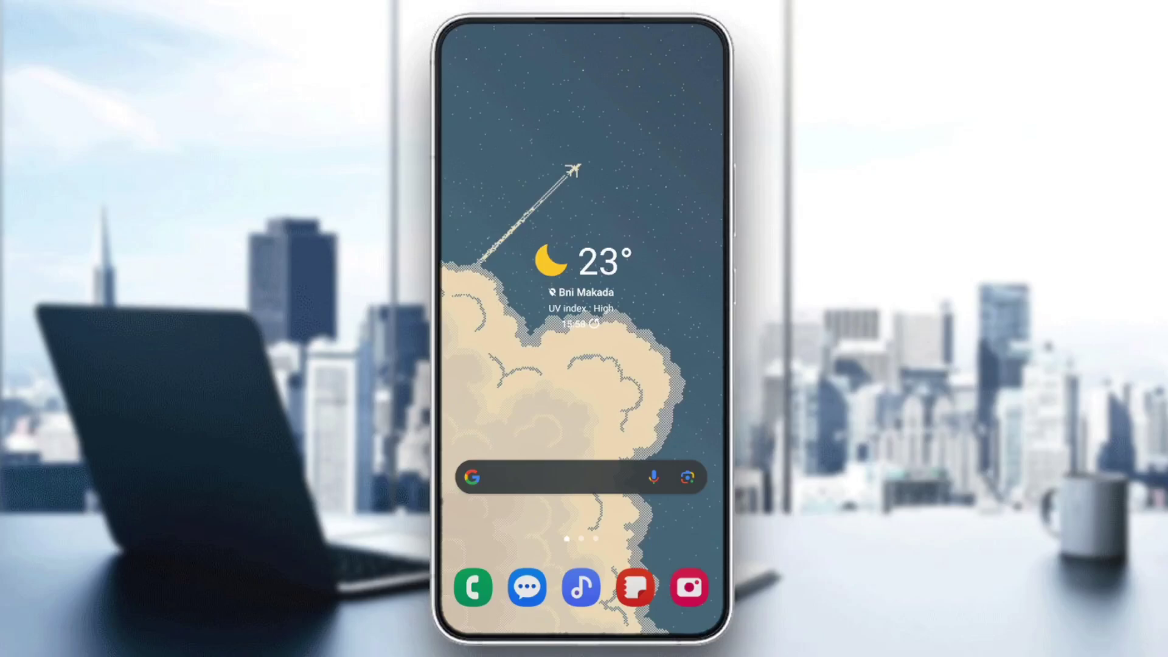
- Swipe up the app drawer and page back to reach Settings
drag(582, 547, 582, 229)
drag(475, 365, 693, 365)
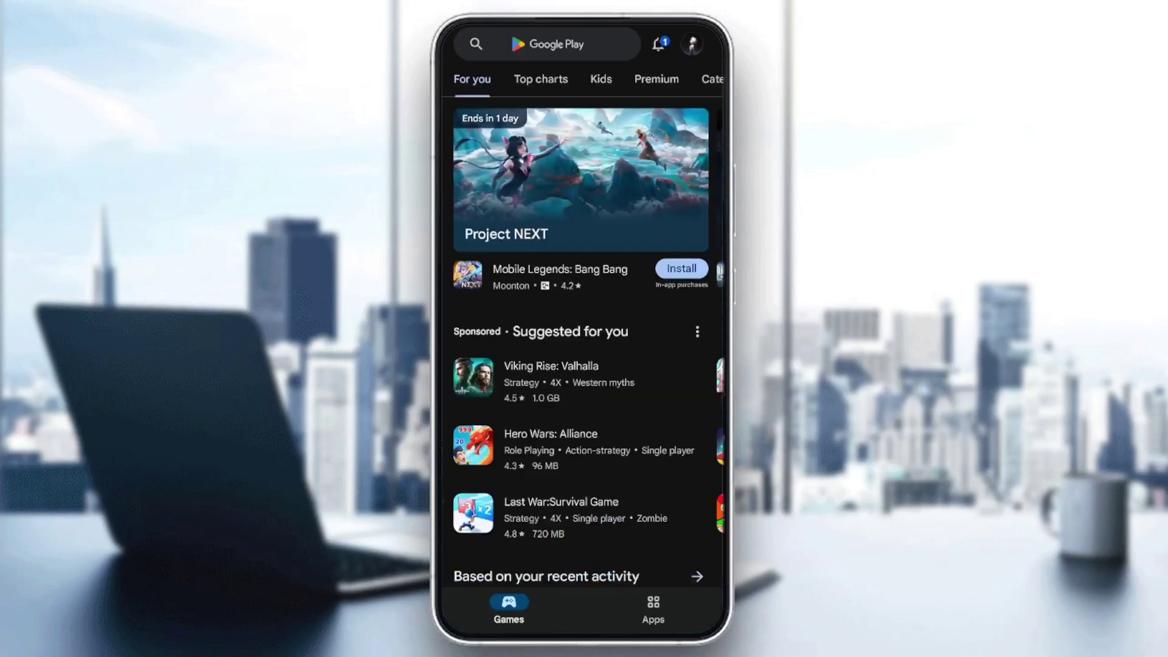
text(m)
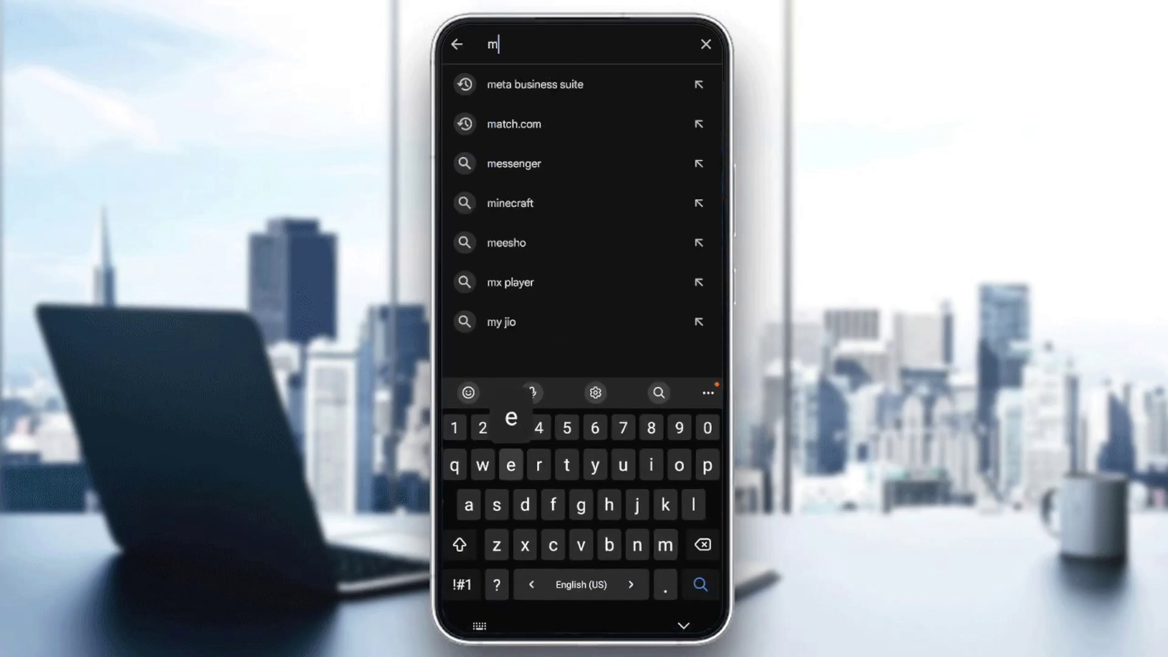
text(essnger)
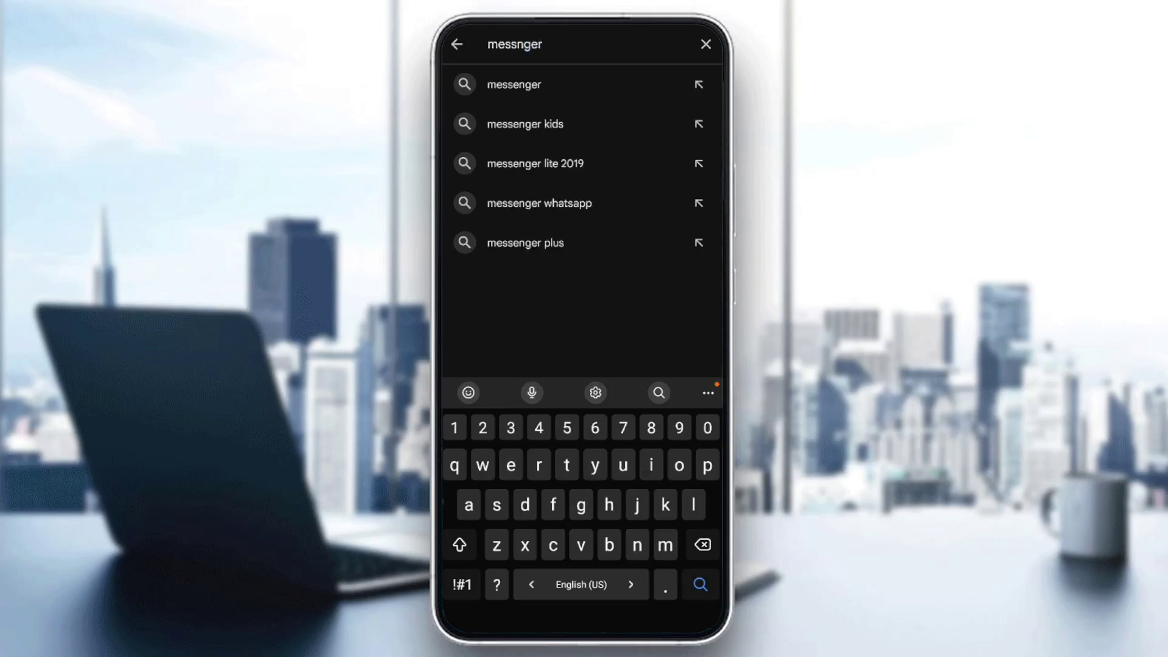
- Search Play Store for 'messnger', pick Messenger from the results and launch it
key(Return)
click(549, 169)
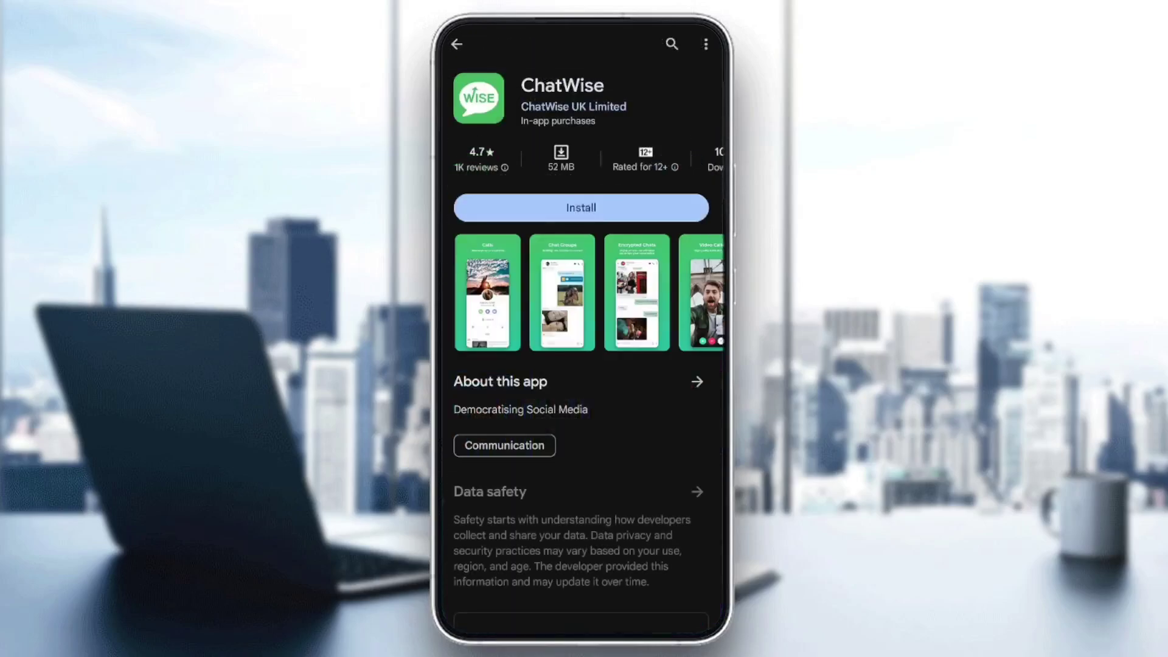
click(456, 43)
click(549, 270)
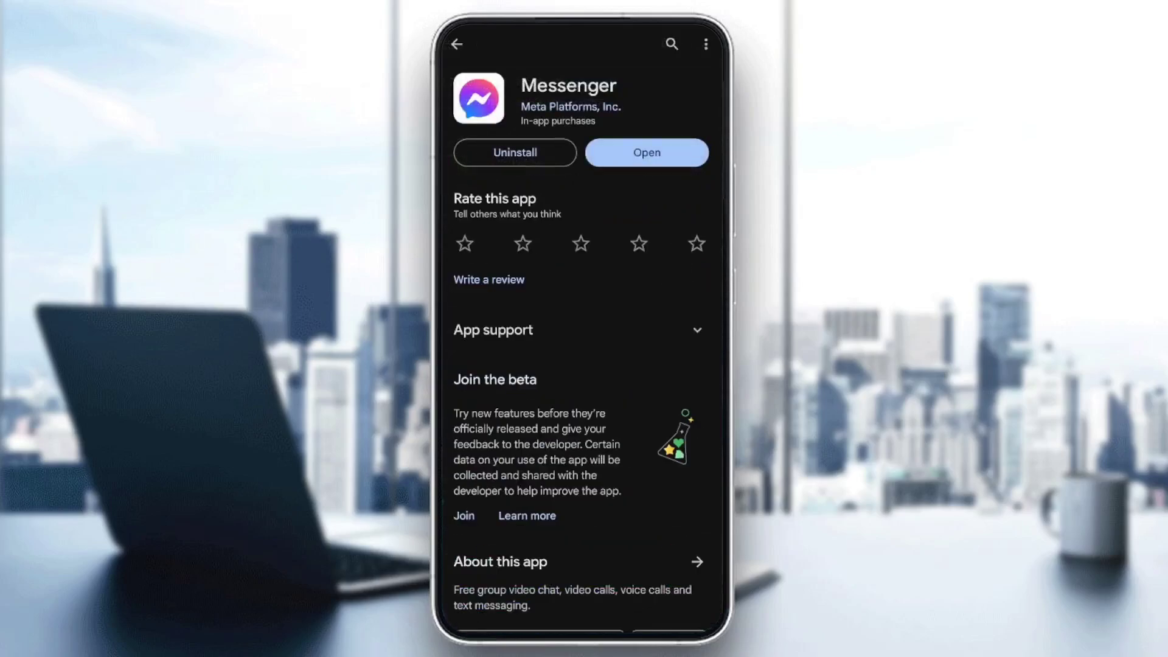
click(648, 153)
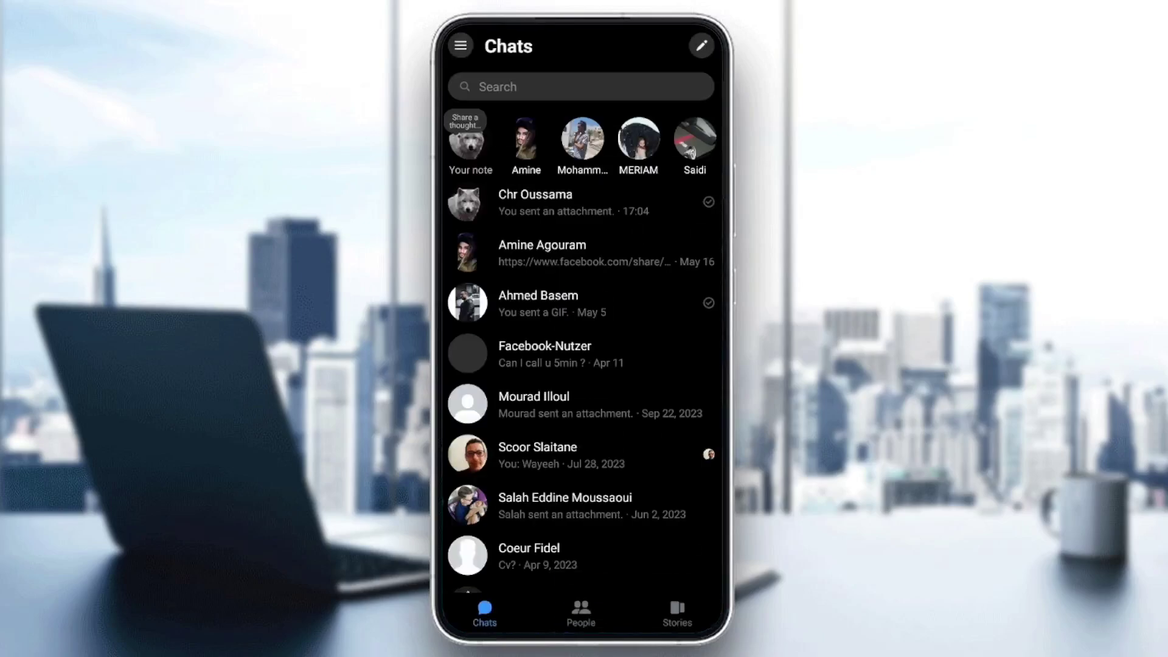